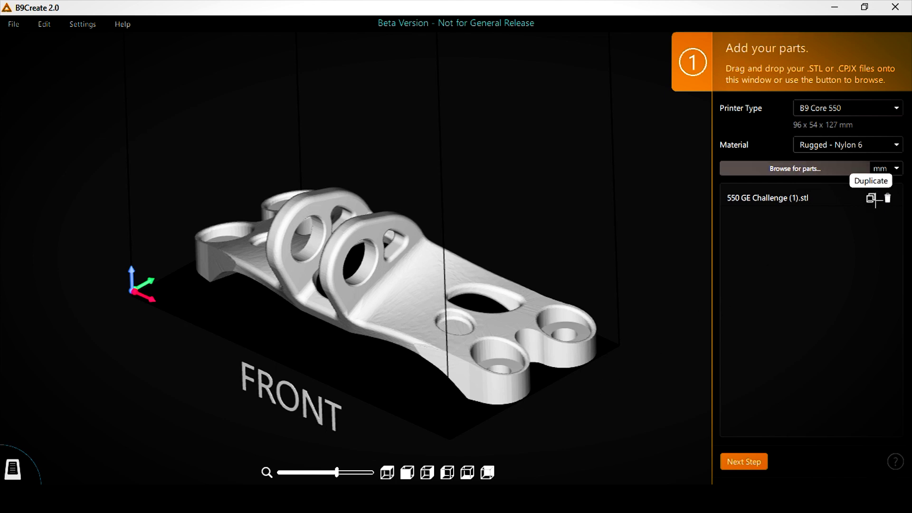
Finish adding the bracket part and advance to the layout step
click(751, 464)
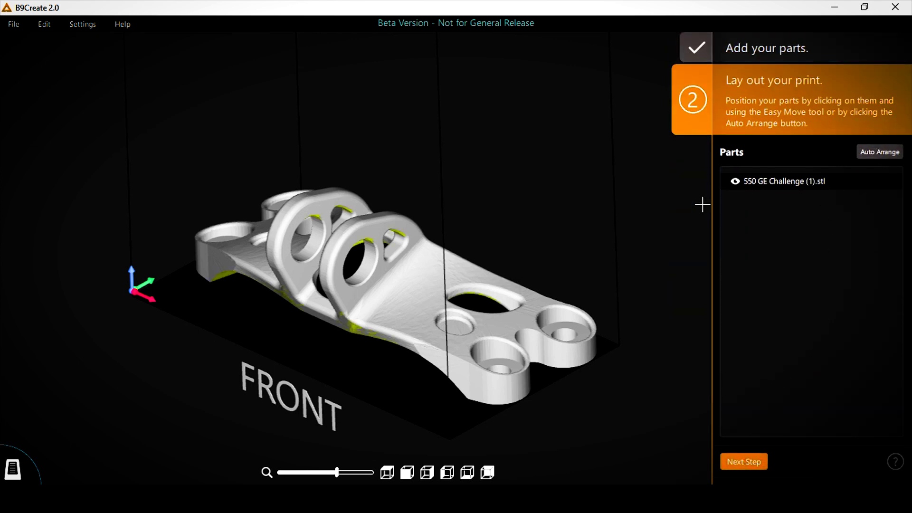
Select the bracket, inspect it from a lower orbit angle, and advance to supports
click(438, 268)
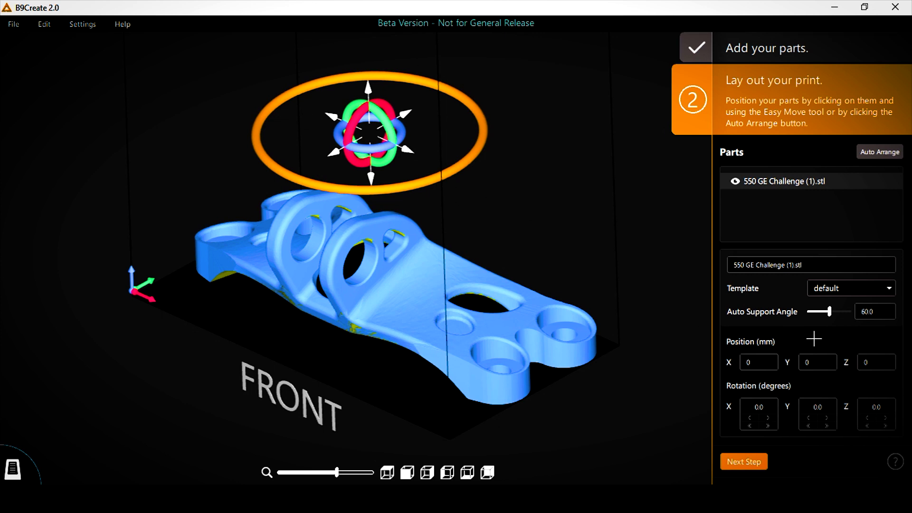
middle_drag(376, 348, 387, 208)
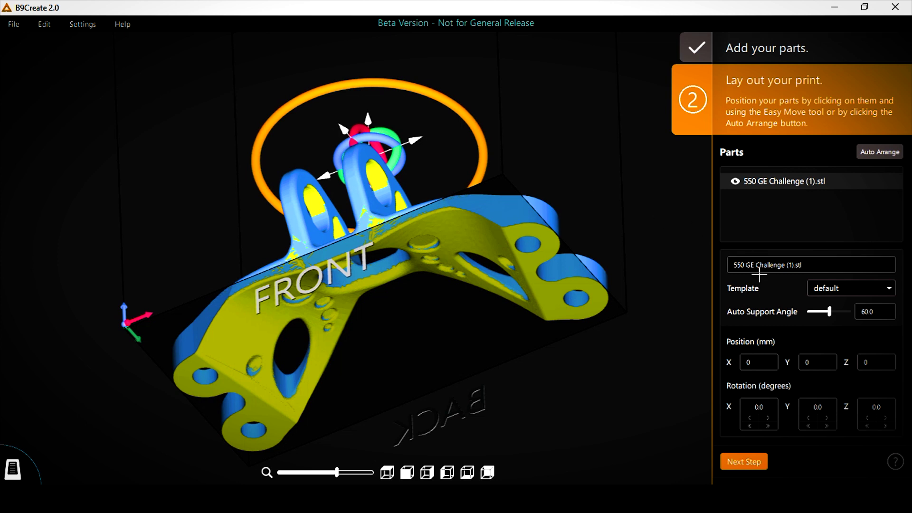
middle_drag(578, 224, 574, 225)
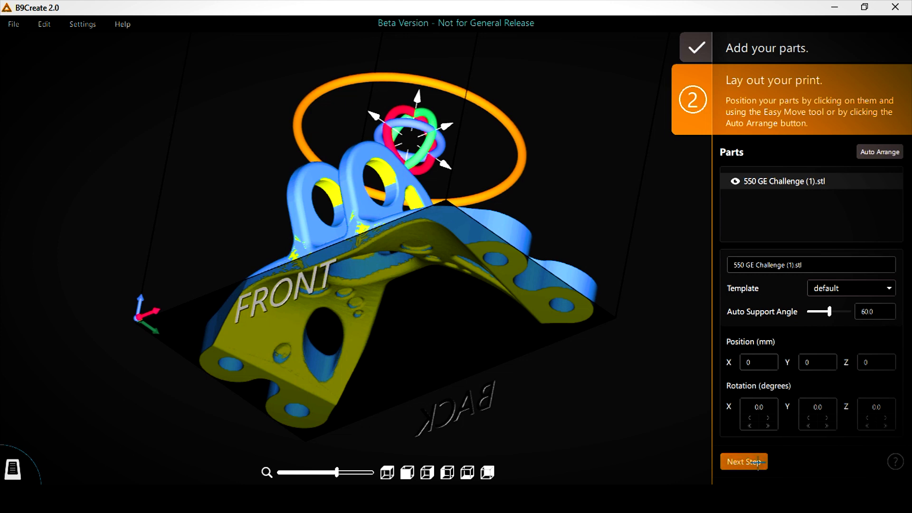
click(744, 462)
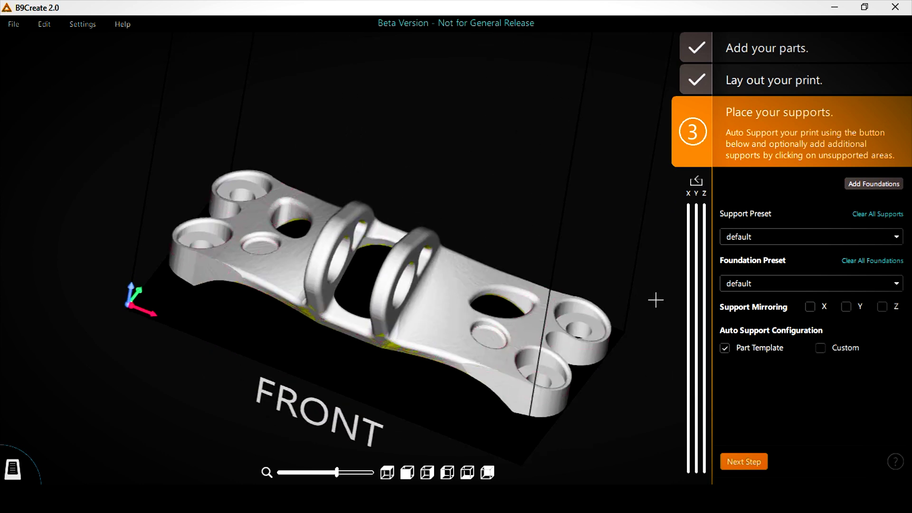
Add a foundation beneath the bracket using the default foundation preset
click(811, 284)
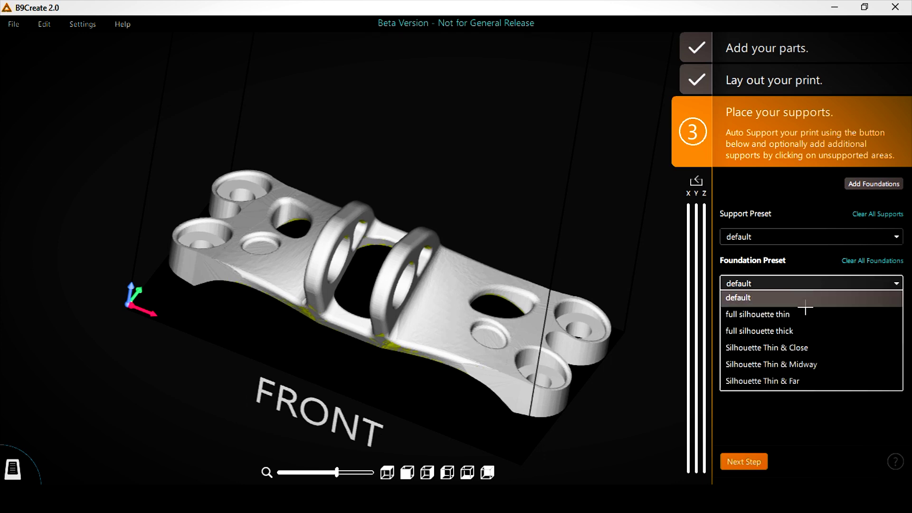
click(805, 279)
click(852, 192)
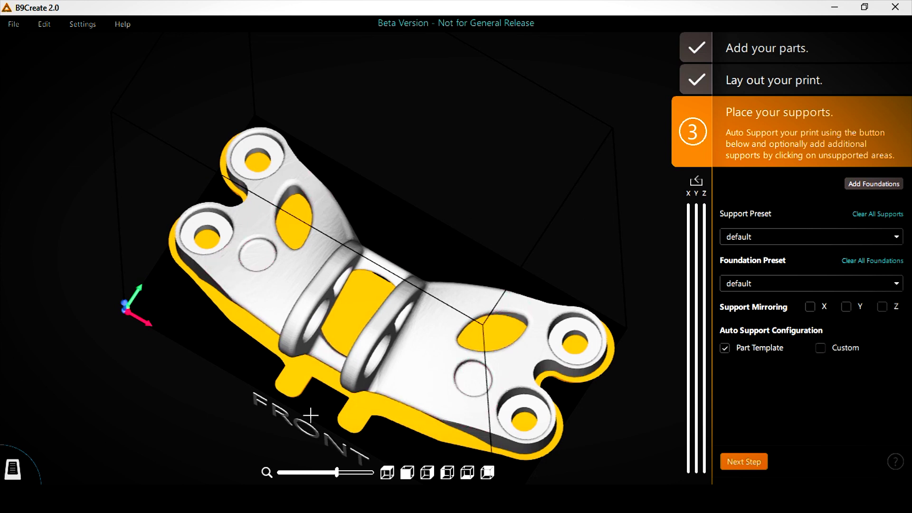
right_drag(365, 431, 425, 459)
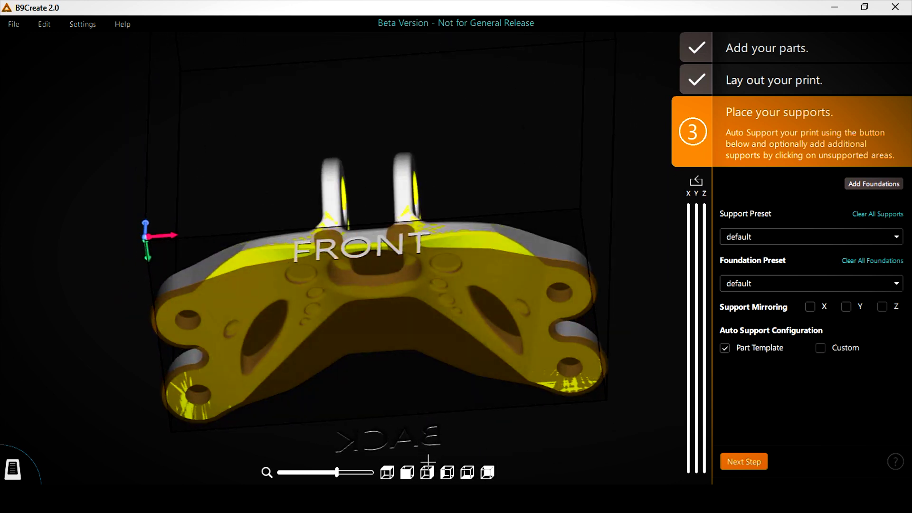
In a flat view, place three manual supports along the bracket's central bridge edge
click(467, 472)
scroll(365, 316, up, 3)
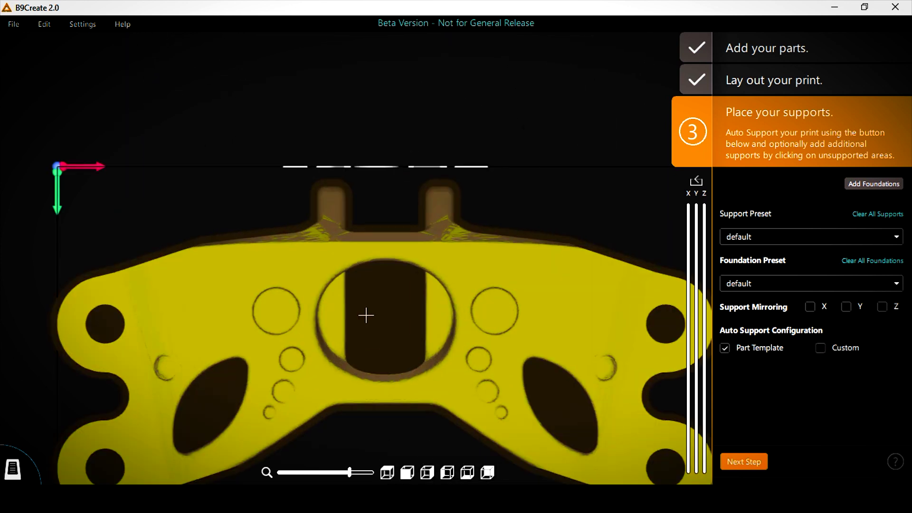
click(344, 243)
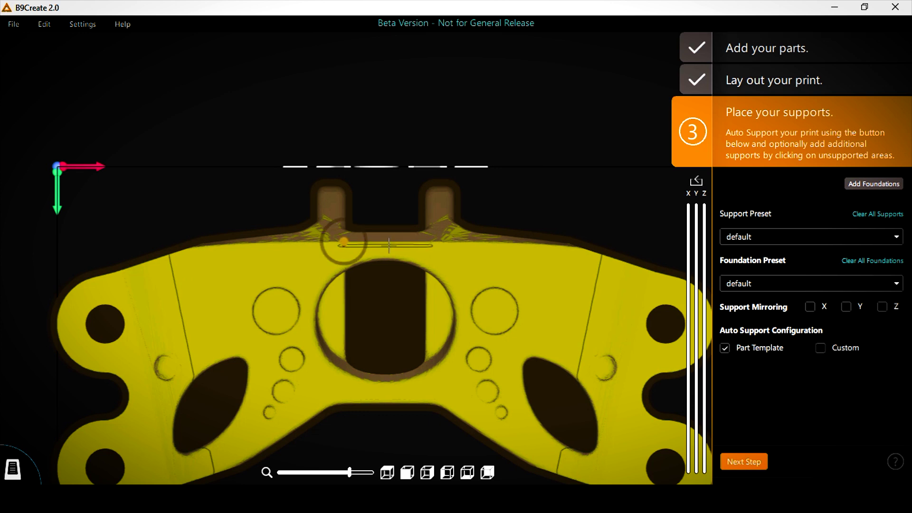
click(389, 246)
click(434, 246)
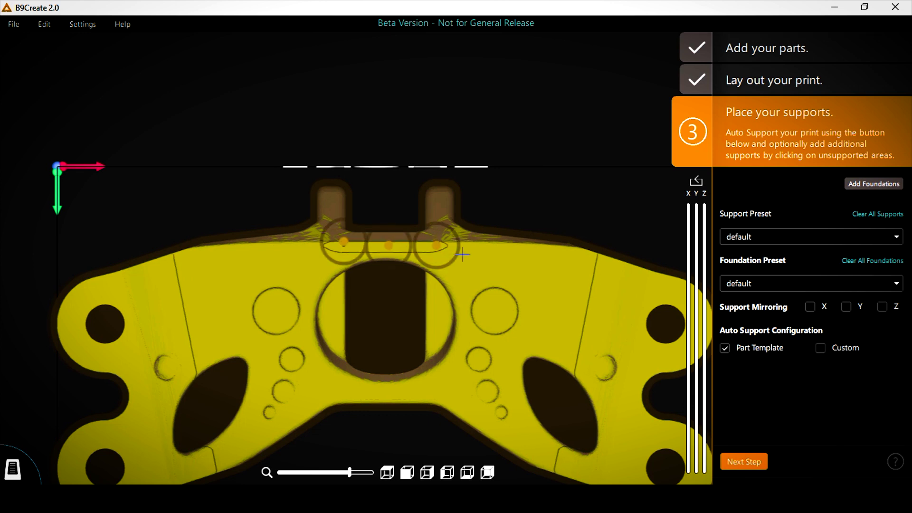
mouse_move(436, 247)
right_down()
mouse_move(472, 267)
mouse_move(462, 306)
mouse_move(499, 305)
right_up()
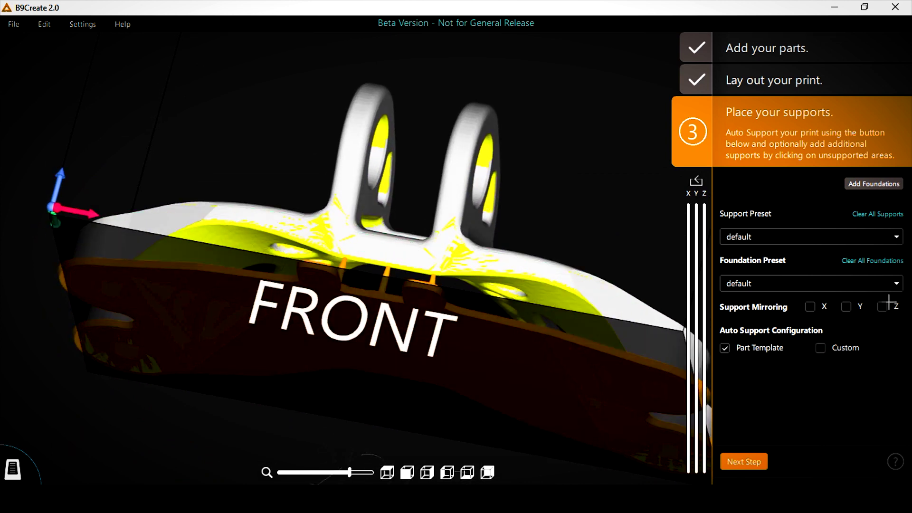
With Support Mirroring Y enabled, add two mirrored supports on the top edge
click(845, 308)
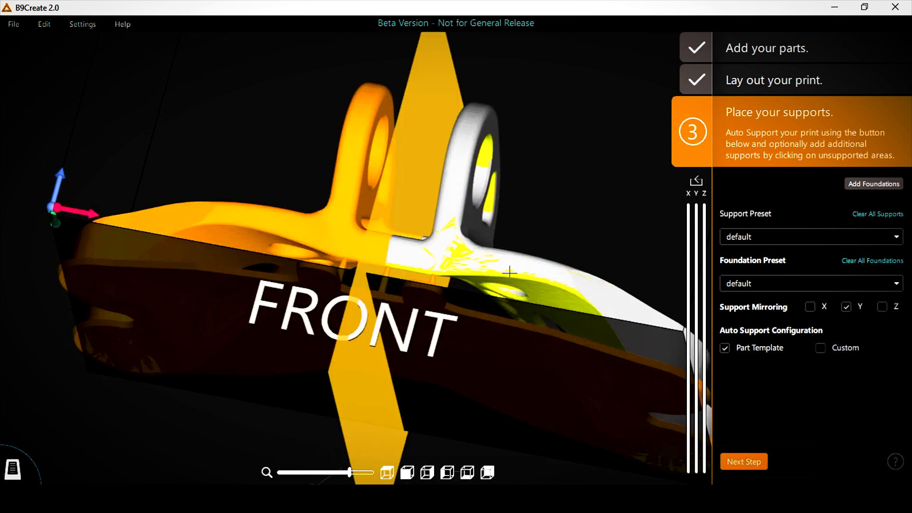
right_drag(510, 272, 551, 243)
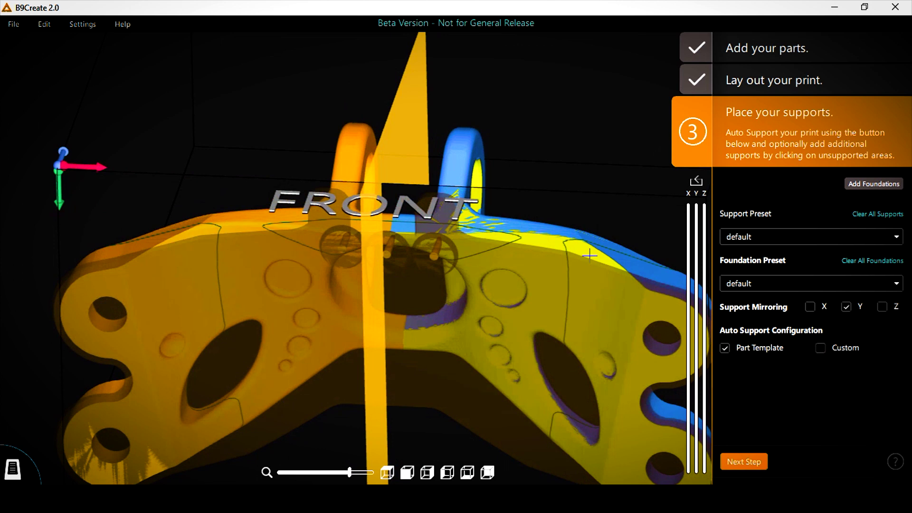
click(551, 243)
click(493, 241)
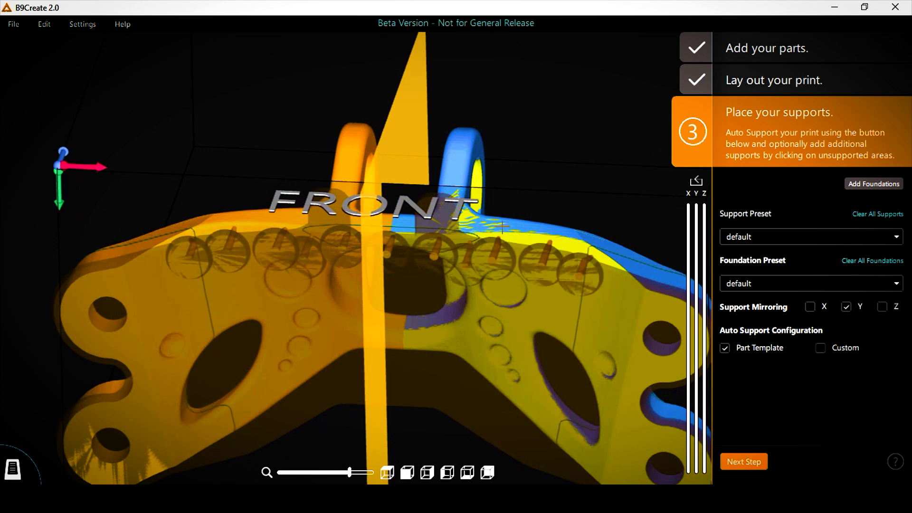
Disable Y mirroring and select a support to edit its tip dimensions
click(846, 307)
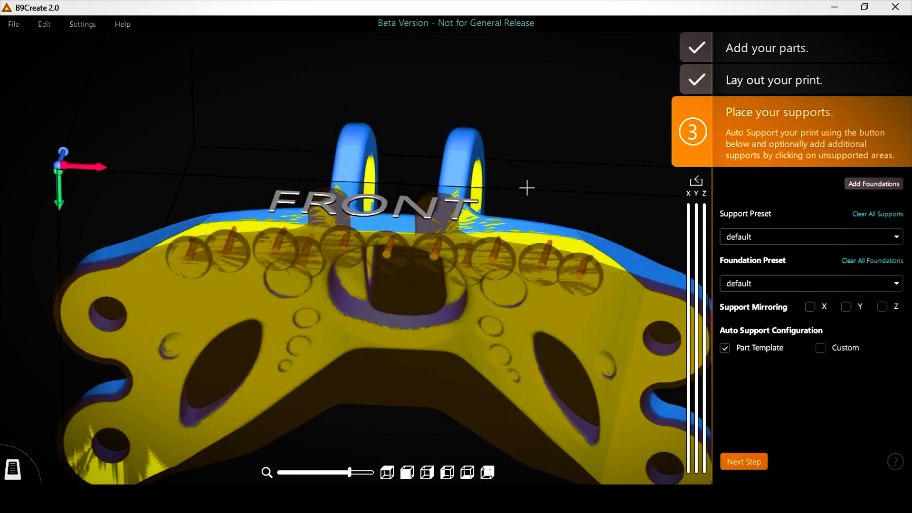
mouse_move(527, 187)
right_down()
mouse_move(474, 224)
mouse_move(504, 207)
right_up()
click(506, 205)
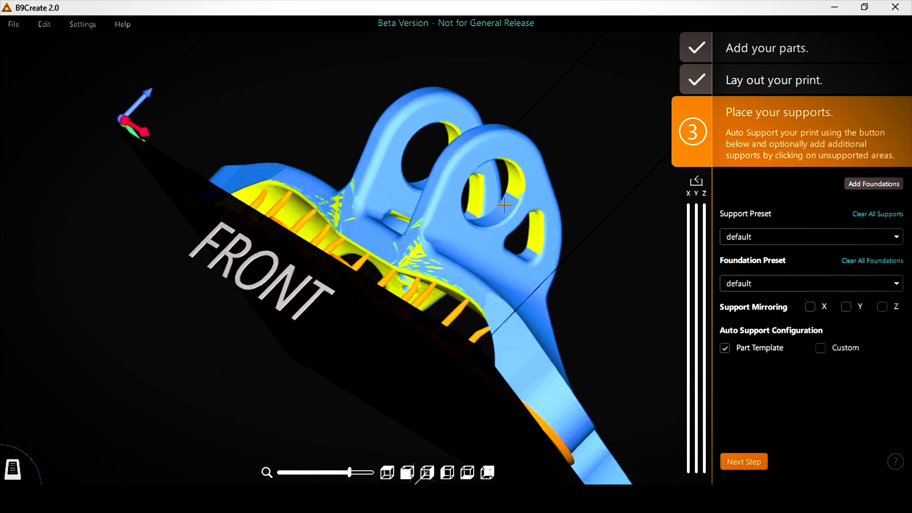
mouse_move(482, 203)
right_down()
mouse_move(404, 155)
mouse_move(363, 142)
right_up()
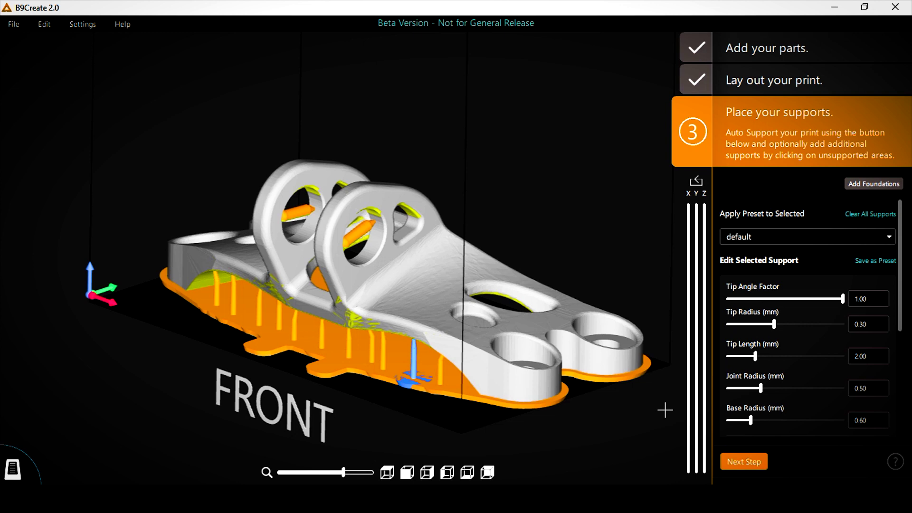
Deselect the support, review Custom auto-support settings, then restore Part Template and advance
click(665, 410)
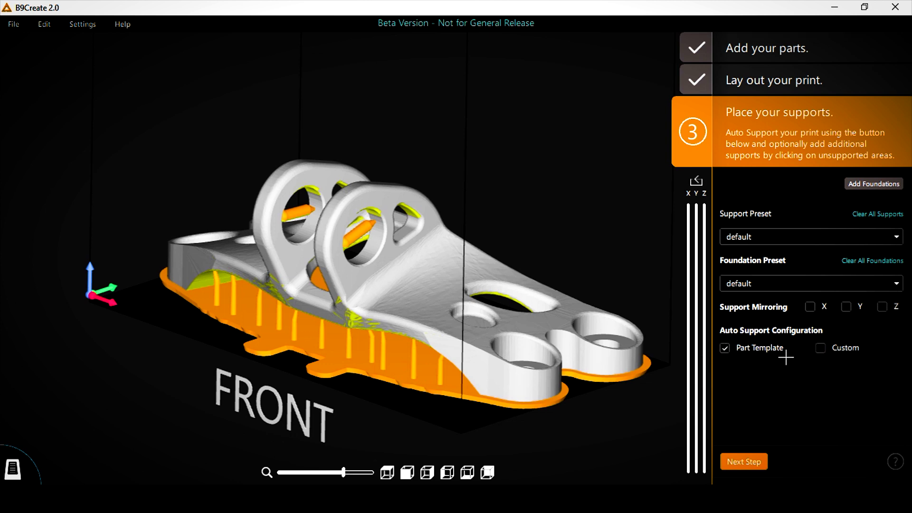
click(817, 347)
scroll(887, 360, down, 1)
scroll(891, 364, down, 4)
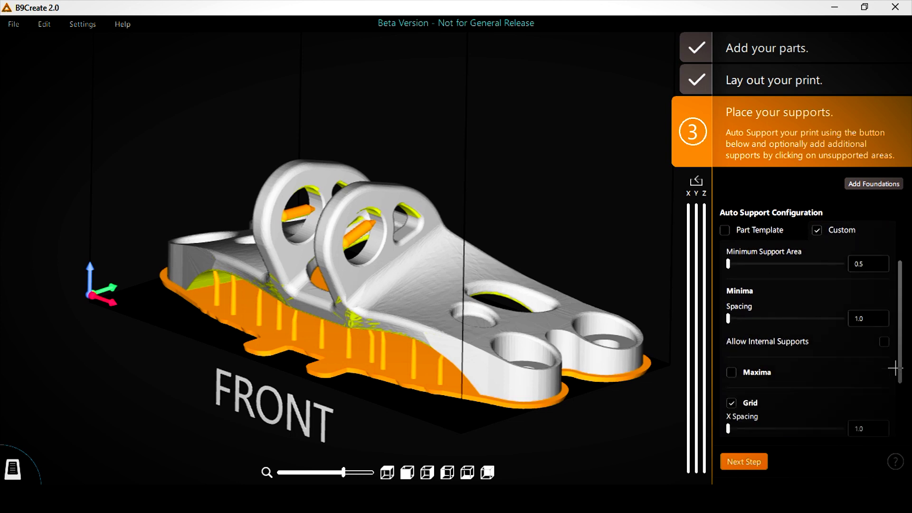
scroll(822, 229, down, 2)
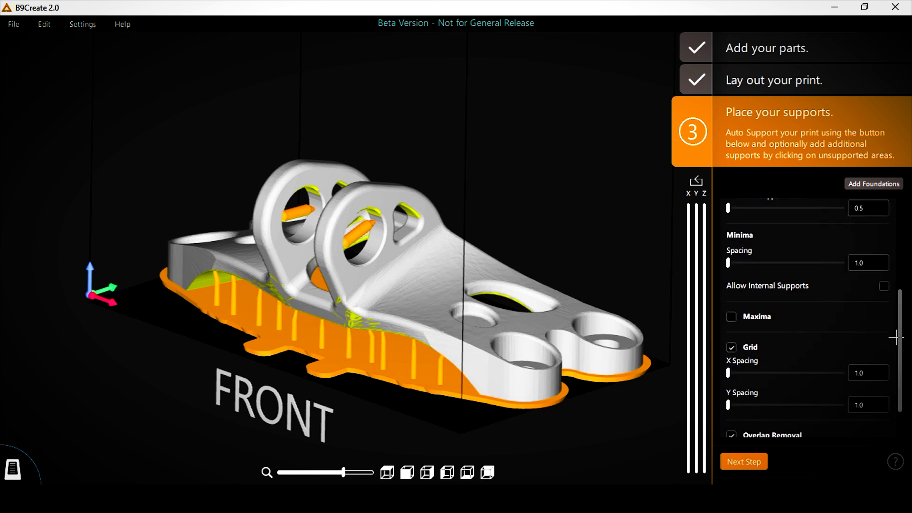
scroll(896, 337, up, 3)
scroll(765, 325, up, 3)
click(726, 347)
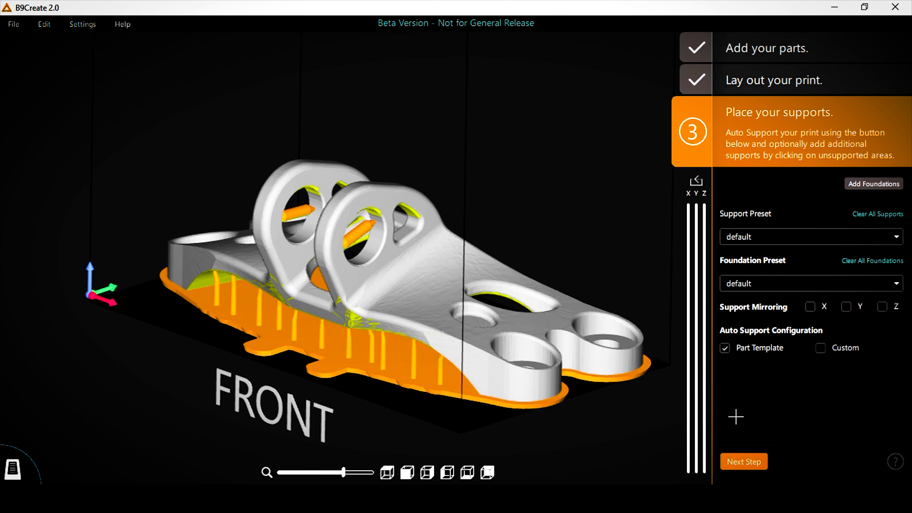
click(745, 461)
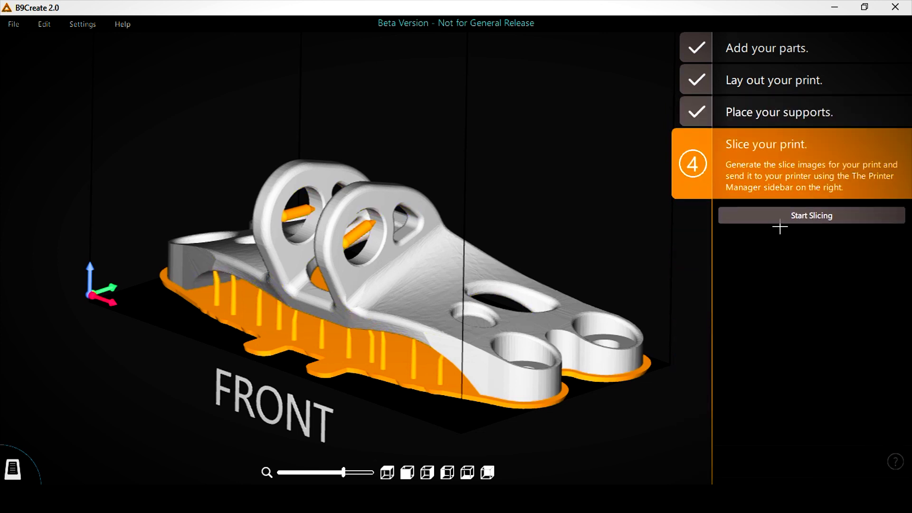
Start slicing the supported bracket print
click(779, 218)
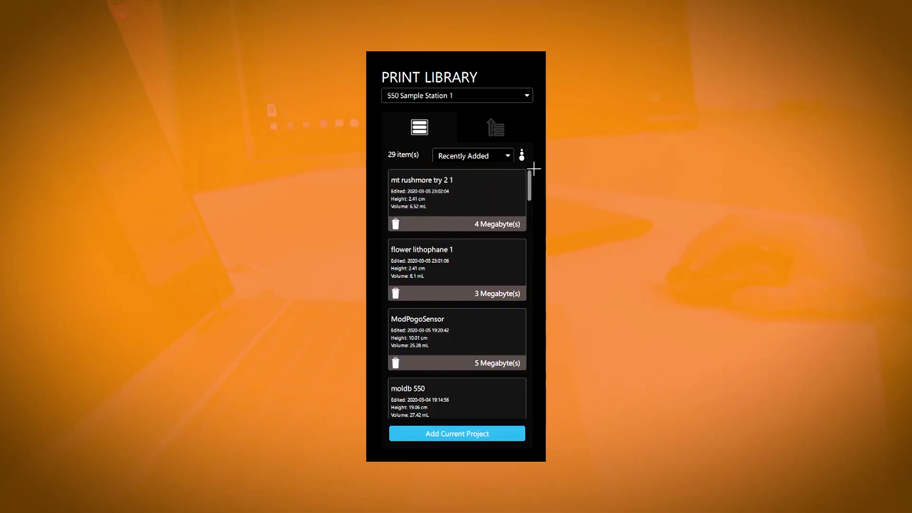
Switch to the printer's Print Queue tab
click(497, 128)
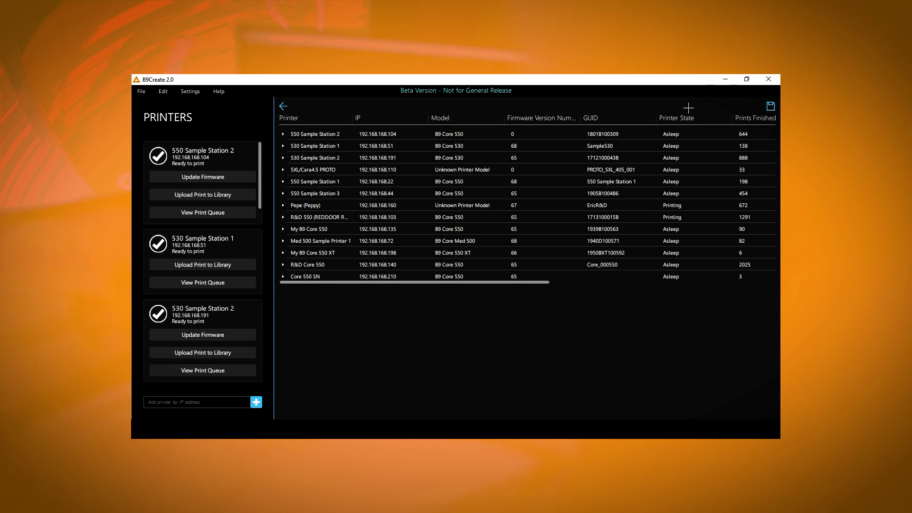
Expand 550 Sample Station 2's row to show its completed print history
click(283, 134)
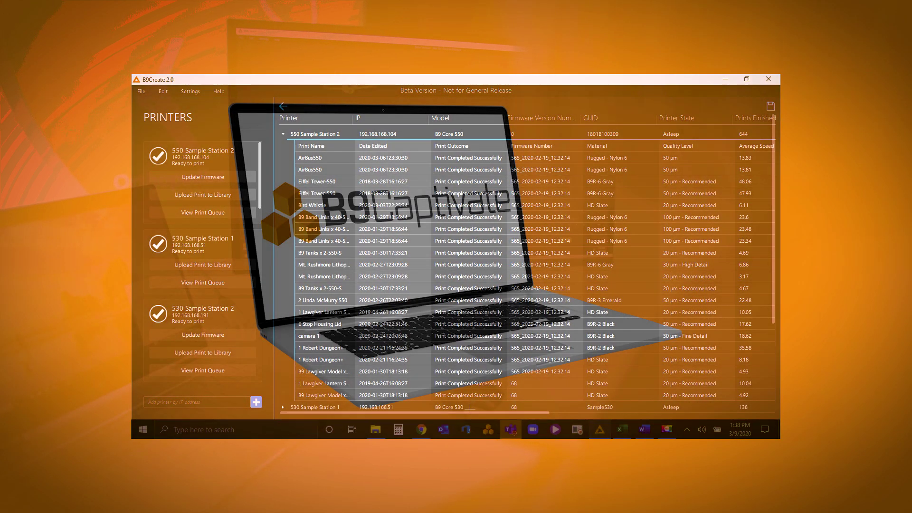